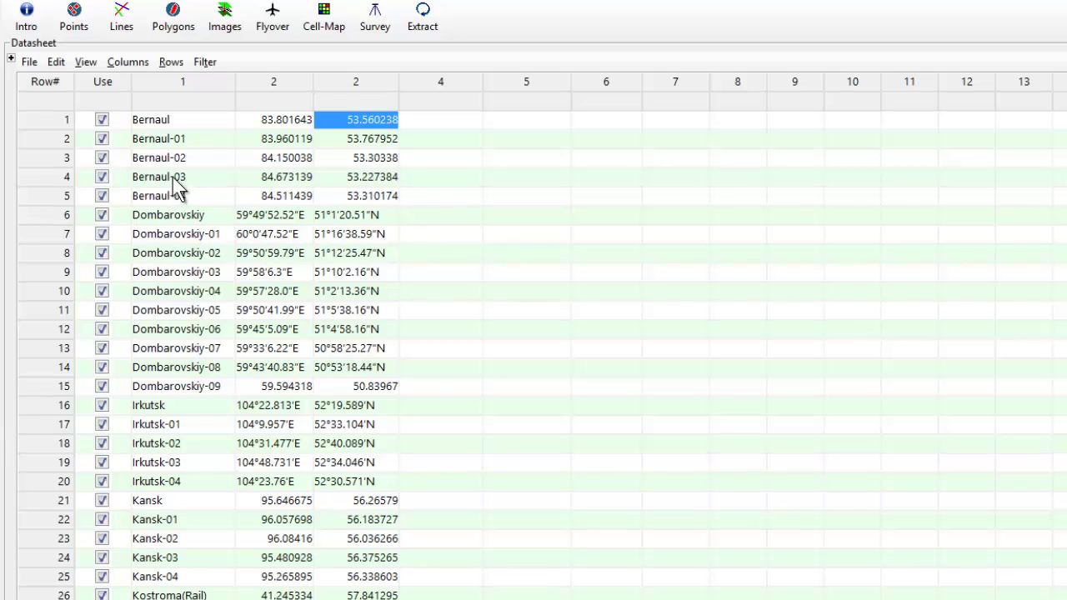
- Open Column #1's parameters and title the place-name column 'Title', keeping Text content
{"action": "double_click", "coordinate": [186, 88]}
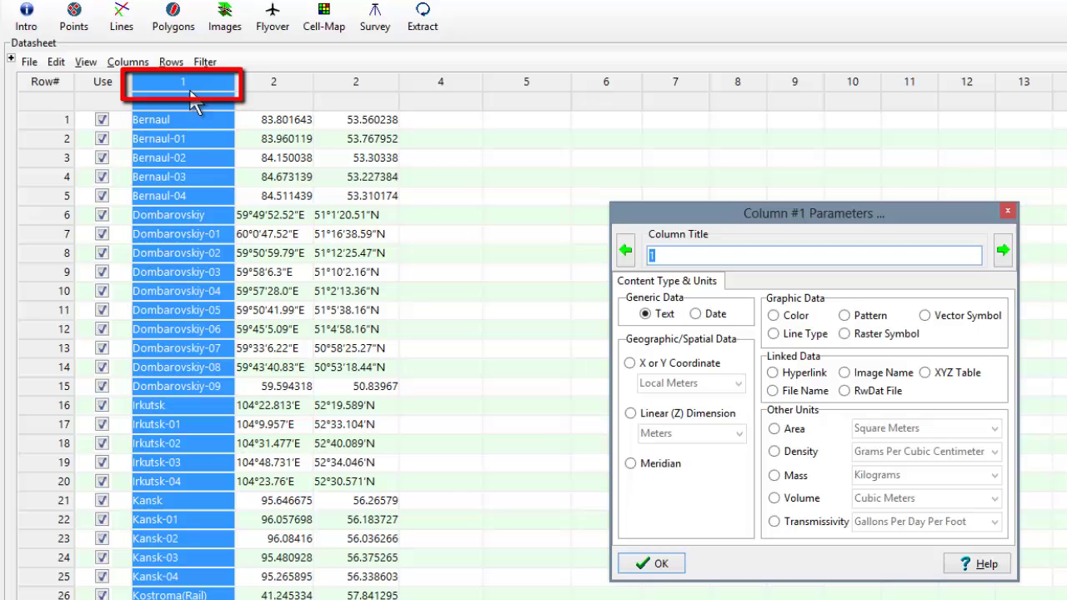
{"action": "left_click_drag", "start_coordinate": [666, 208], "coordinate": [327, 234]}
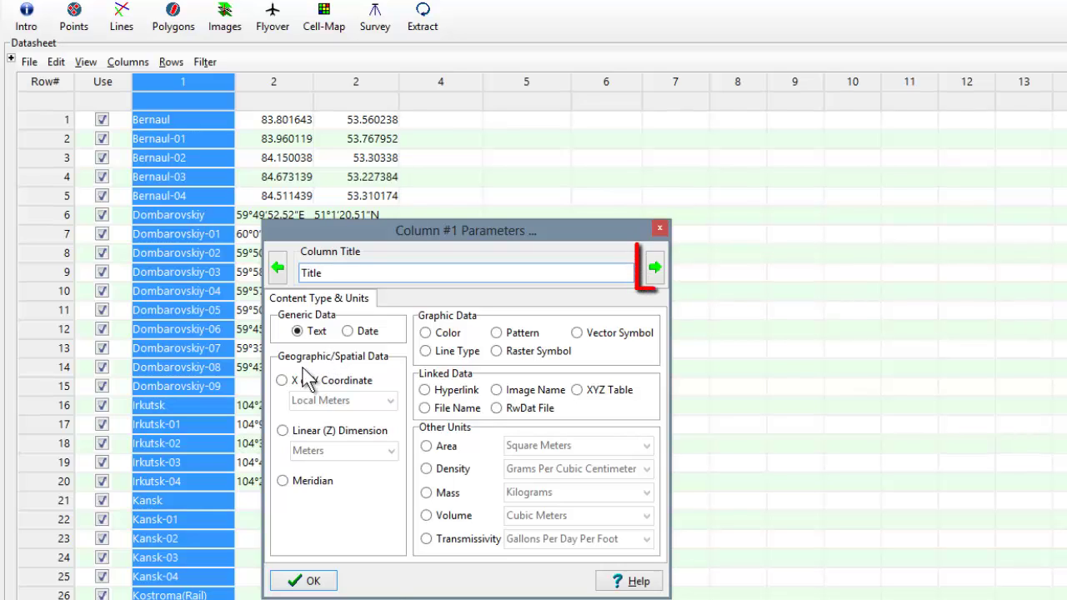
- Title column 2 'Longitude' and define it as an X coordinate in Degrees
{"action": "left_click", "coordinate": [655, 266]}
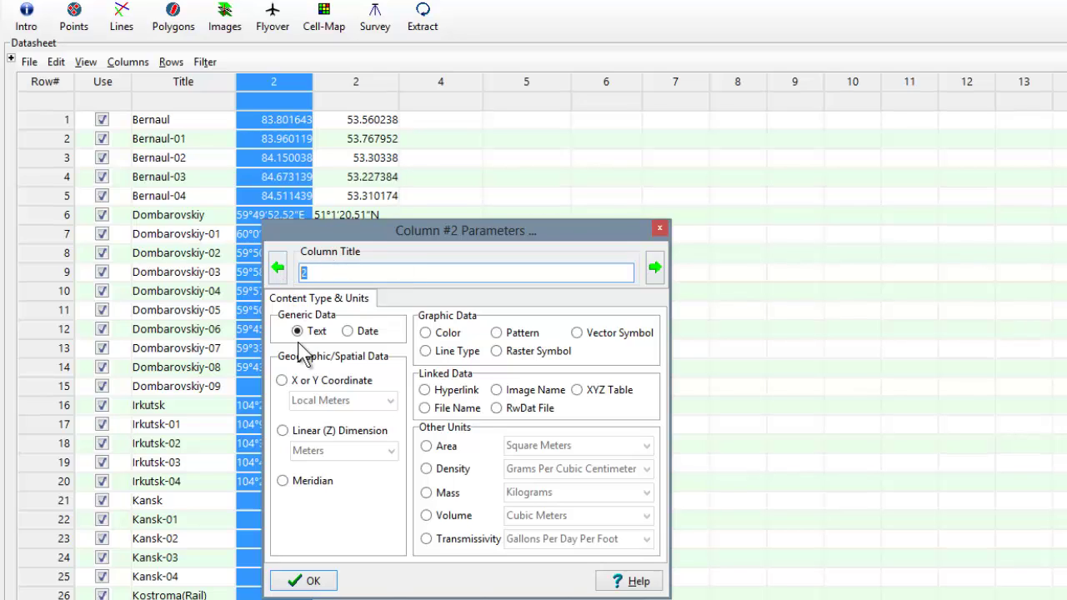
{"action": "type", "text": "Longitude"}
{"action": "left_click", "coordinate": [286, 381]}
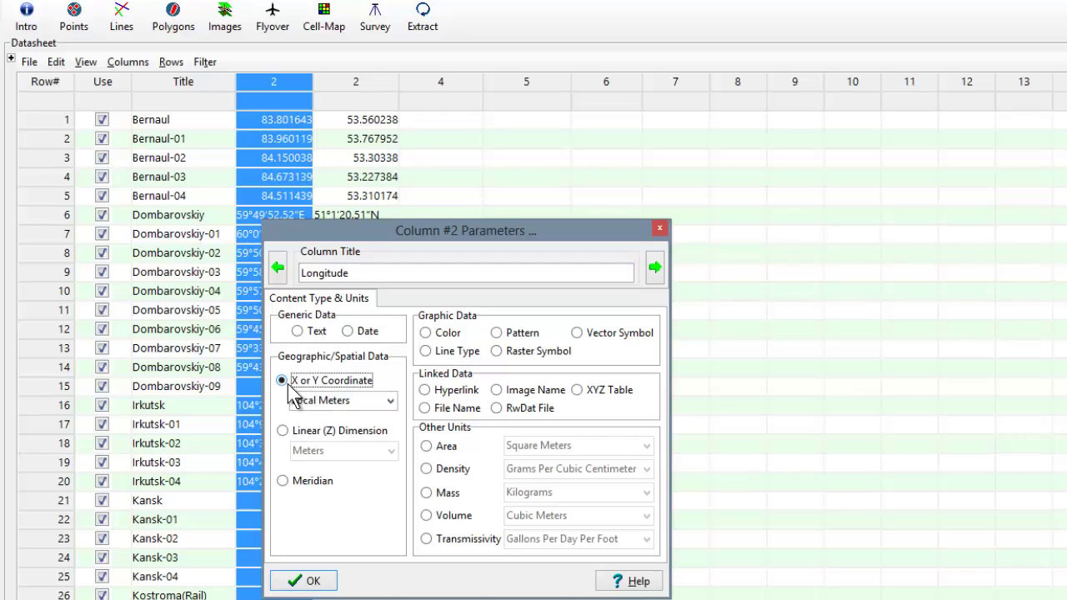
{"action": "left_click", "coordinate": [389, 401]}
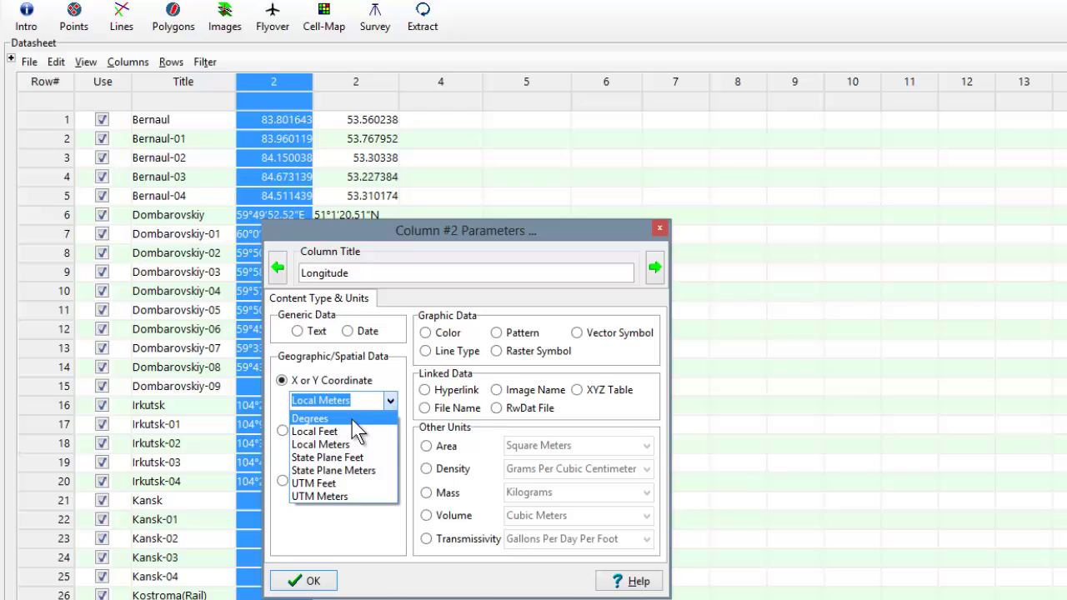
{"action": "left_click", "coordinate": [340, 419]}
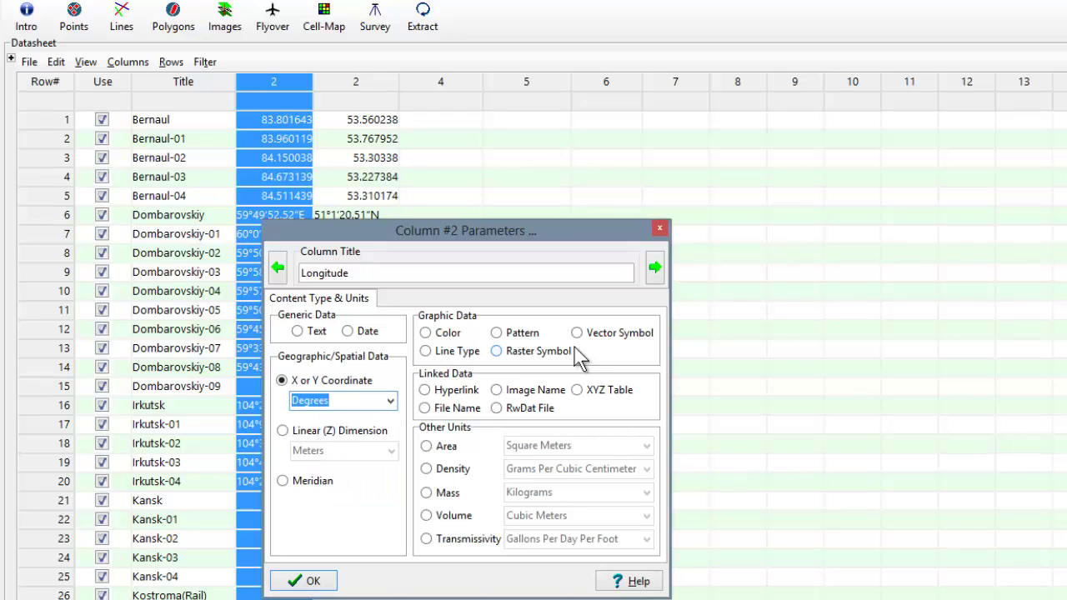
- Title column 3 'Latitude' as a Y coordinate in Degrees and apply the settings
{"action": "left_click", "coordinate": [655, 267]}
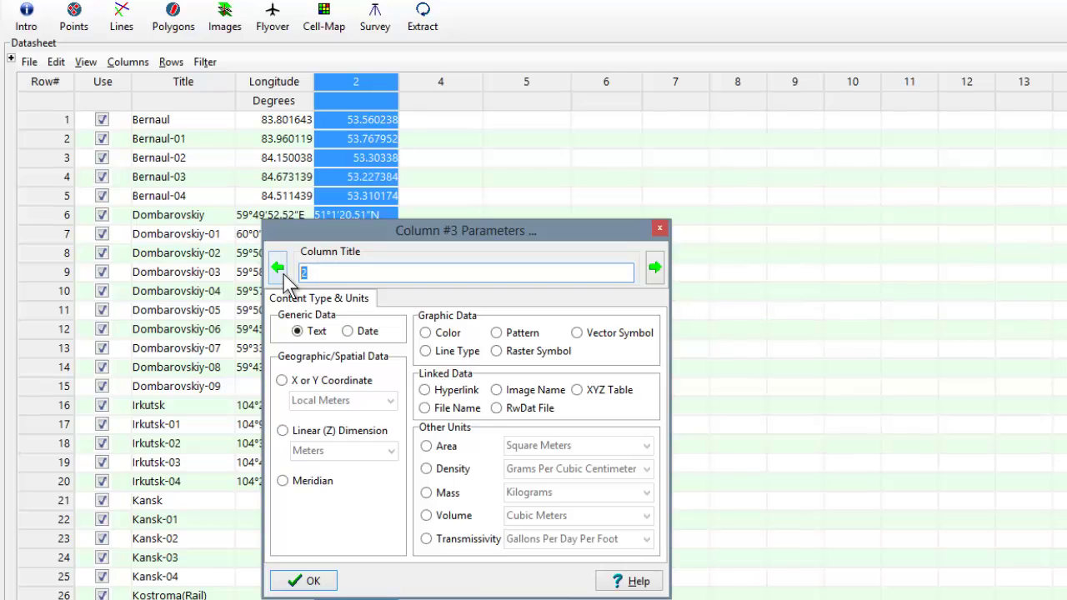
{"action": "type", "text": "Latitude"}
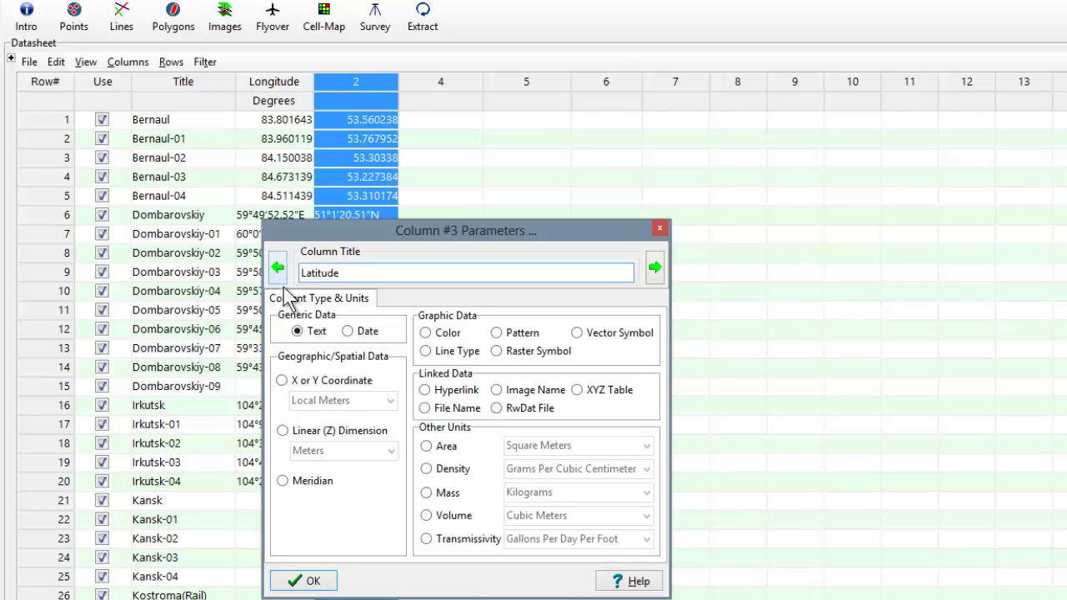
{"action": "left_click", "coordinate": [283, 380]}
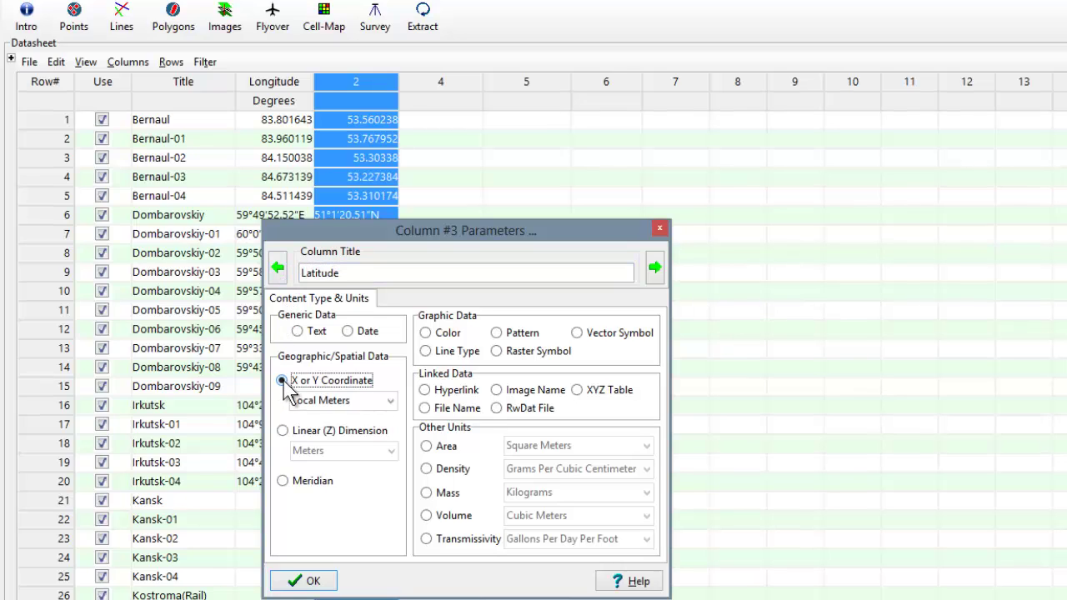
{"action": "left_click", "coordinate": [390, 401]}
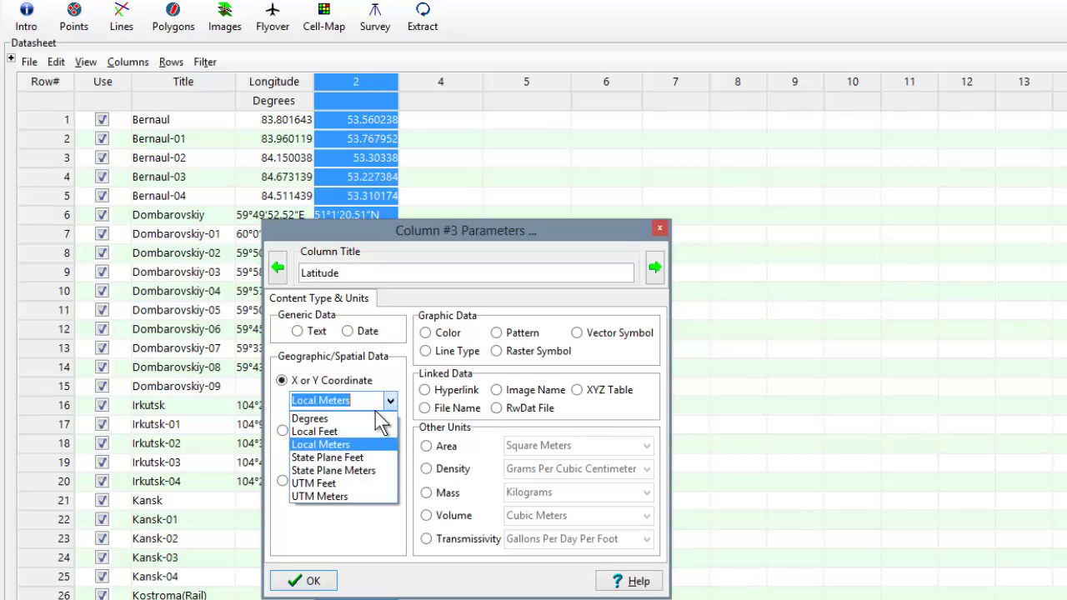
{"action": "left_click", "coordinate": [326, 420]}
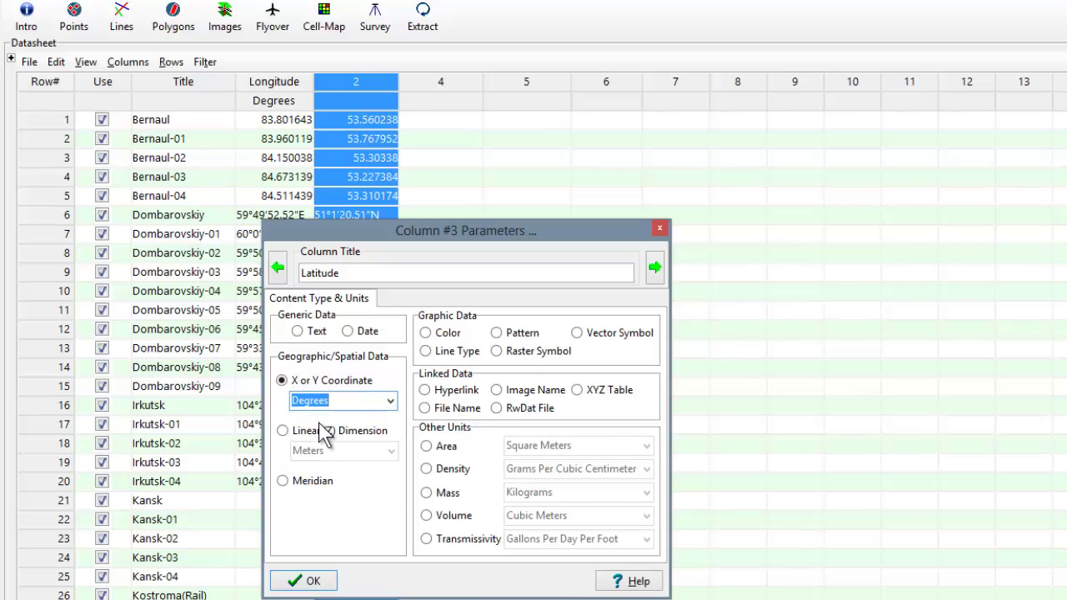
{"action": "left_click", "coordinate": [308, 581]}
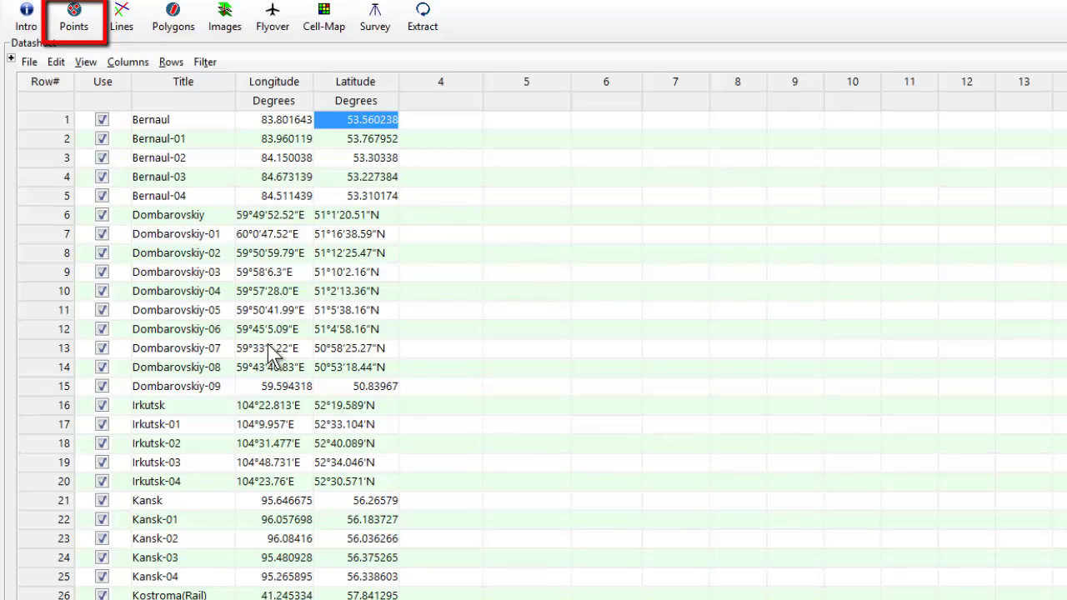
- Launch EarthApps > Points > Icon Map (Simple) and open its X column list
{"action": "left_click", "coordinate": [425, 444]}
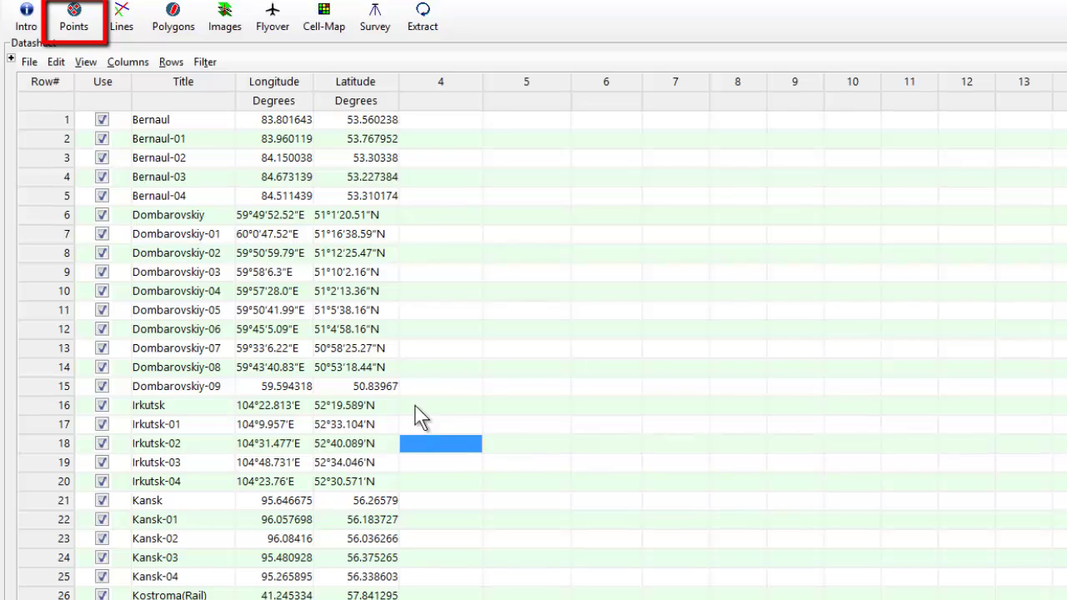
{"action": "left_click", "coordinate": [84, 30]}
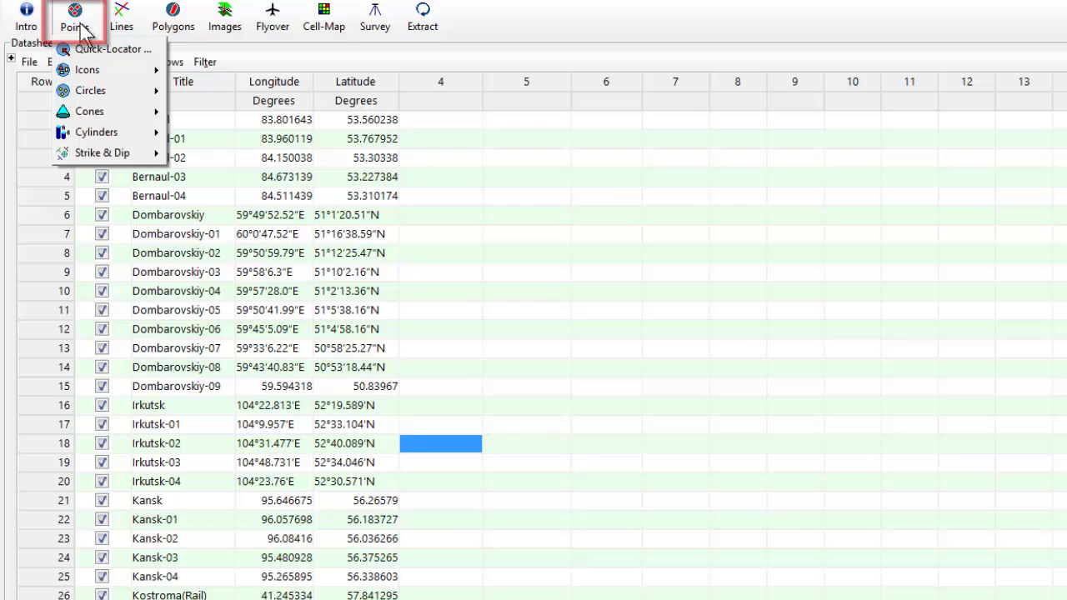
{"action": "mouse_move", "coordinate": [92, 71]}
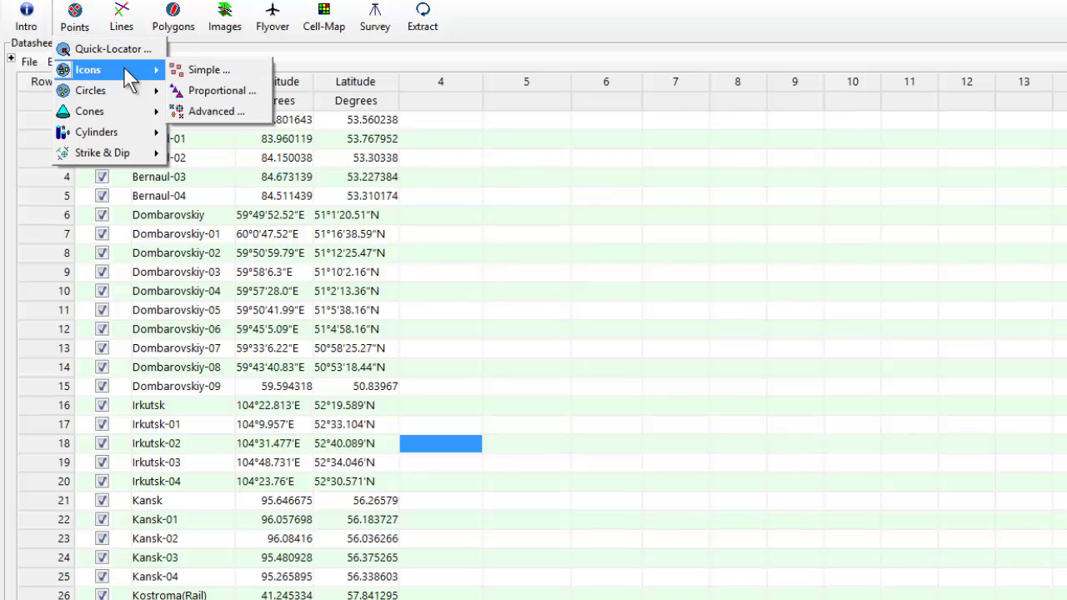
{"action": "left_click", "coordinate": [238, 72]}
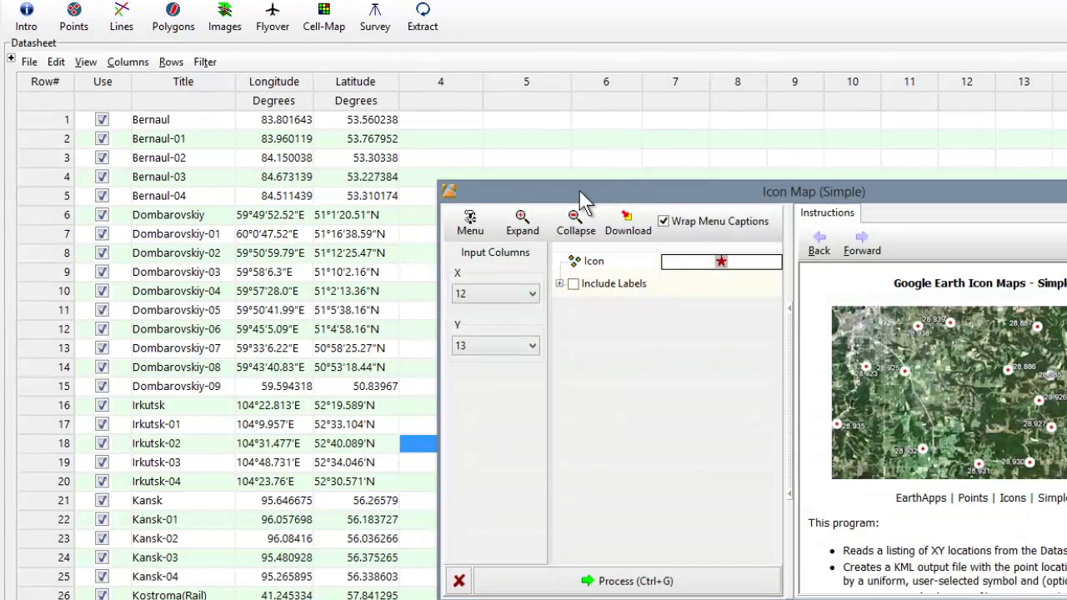
{"action": "left_click_drag", "start_coordinate": [579, 190], "coordinate": [312, 176]}
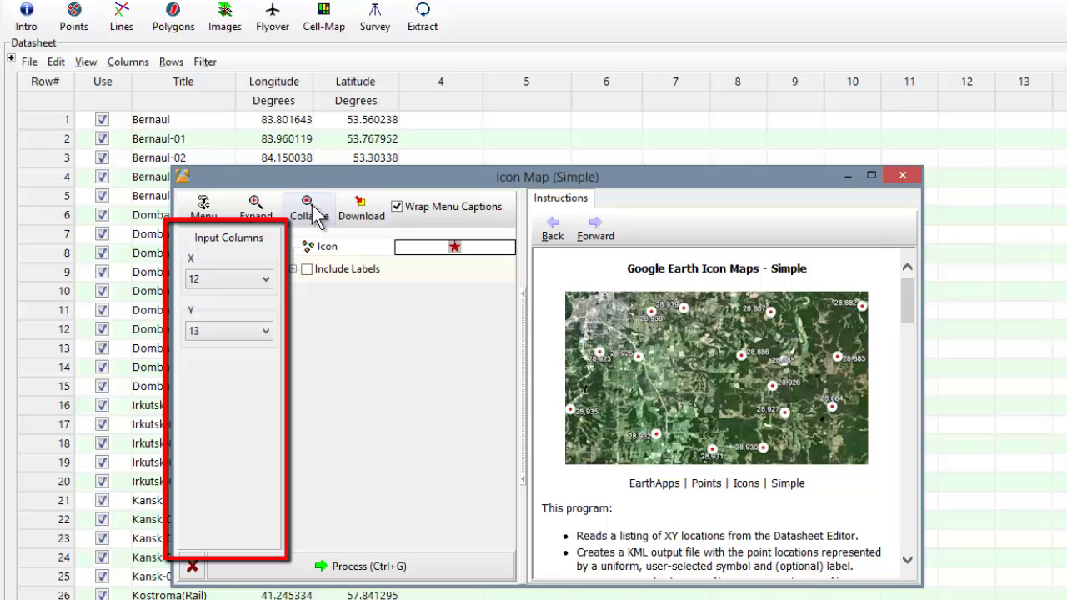
{"action": "left_click", "coordinate": [268, 283]}
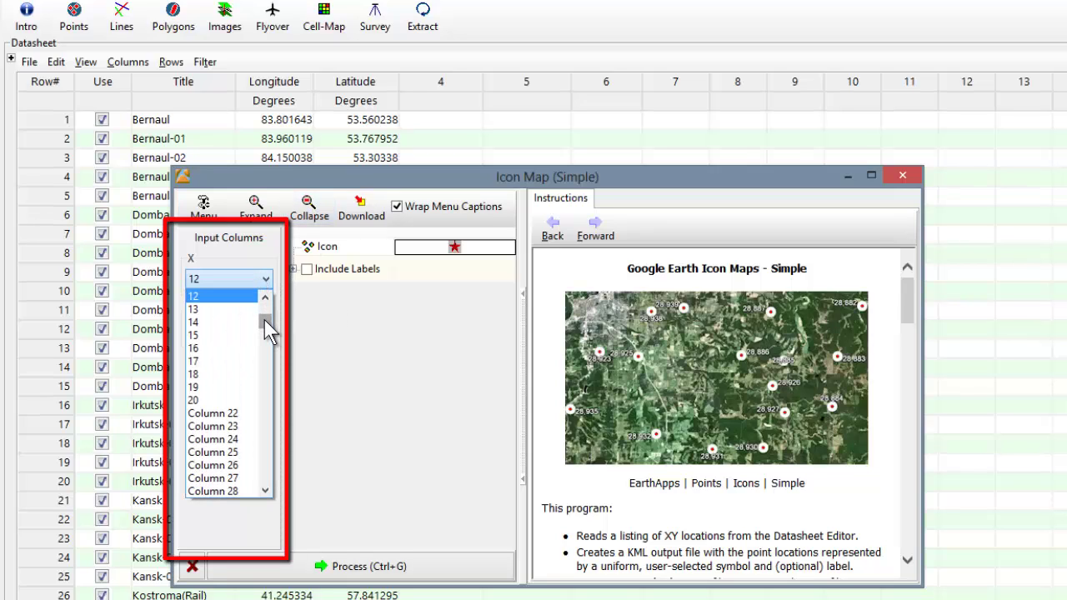
{"action": "left_click_drag", "start_coordinate": [264, 319], "coordinate": [264, 311]}
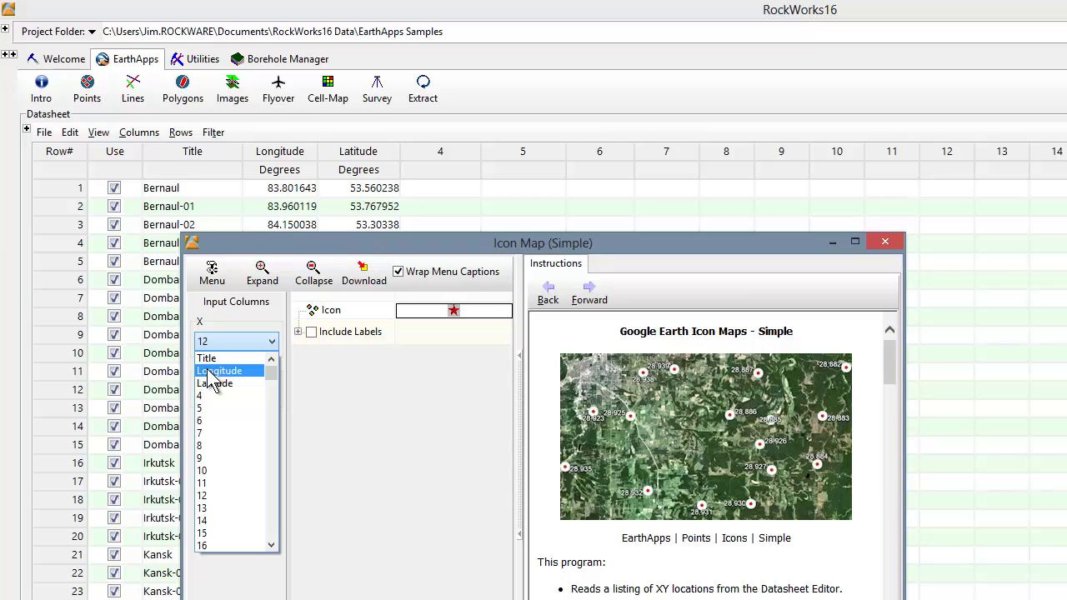
- Set the icon map's X column to Longitude and Y column to Latitude
{"action": "left_click", "coordinate": [215, 371]}
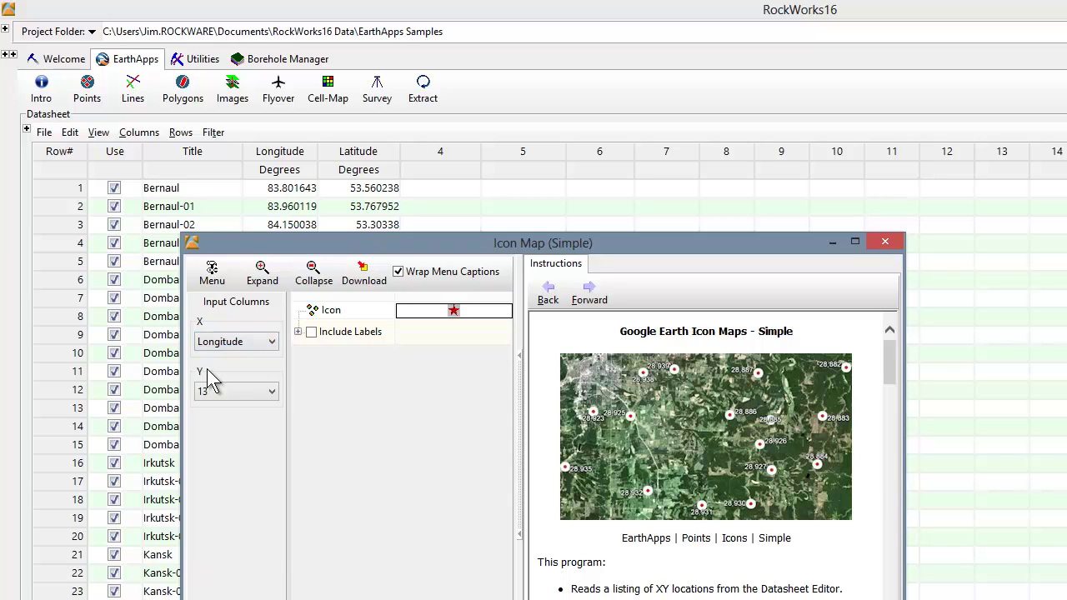
{"action": "left_click", "coordinate": [272, 392]}
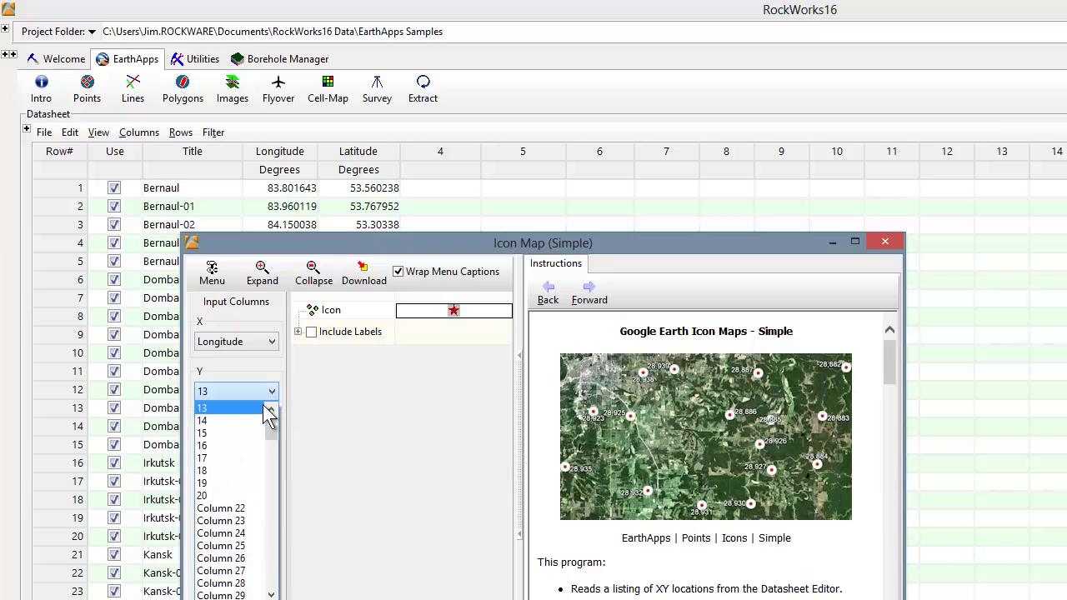
{"action": "left_click_drag", "start_coordinate": [269, 436], "coordinate": [274, 425]}
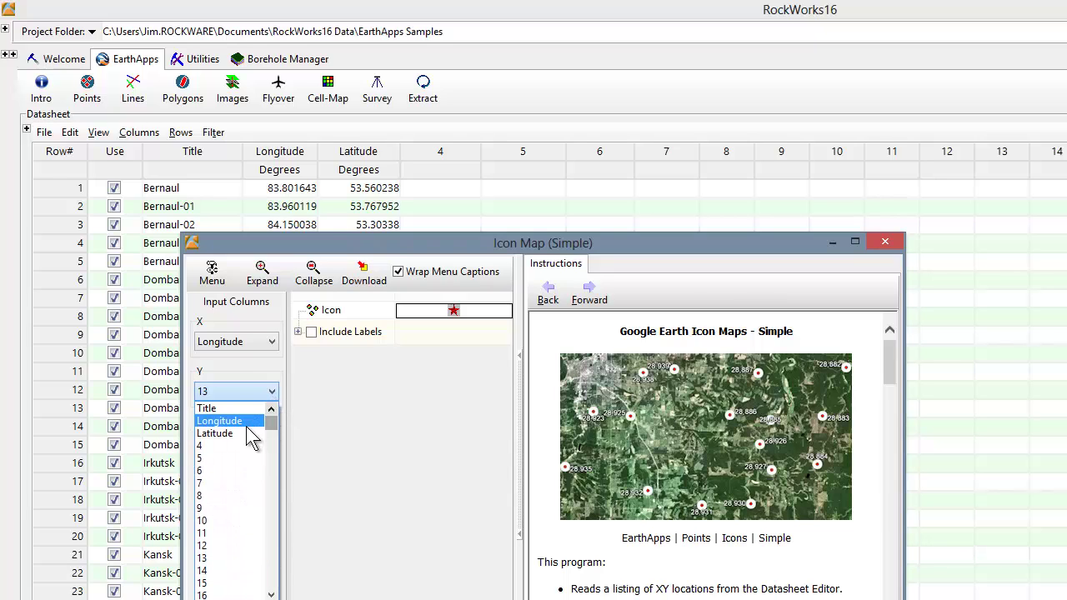
{"action": "left_click", "coordinate": [239, 433]}
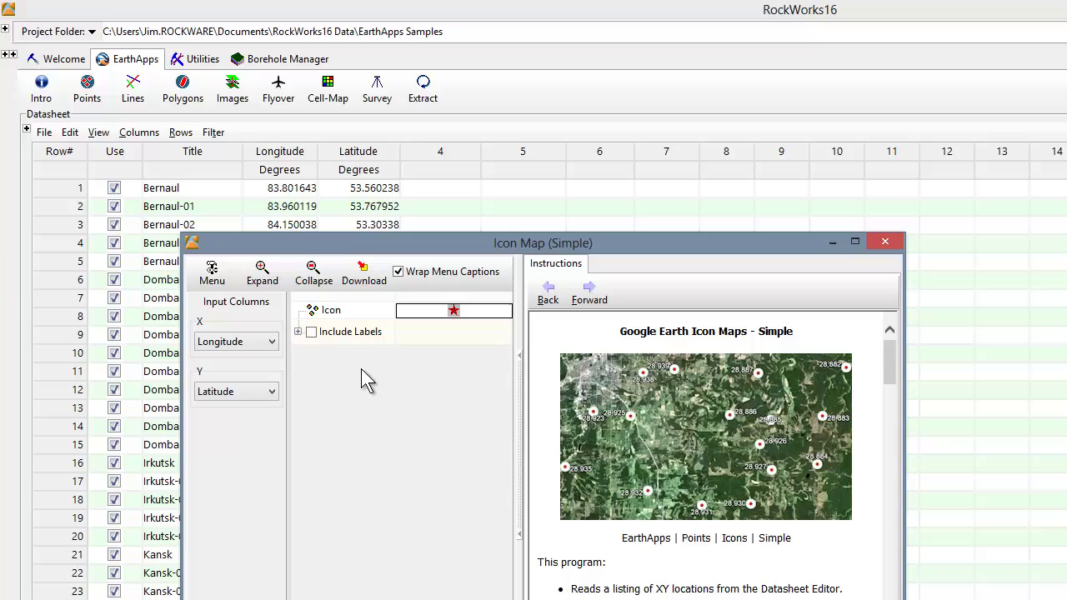
- Enable Include Labels and set the Label Column to Title
{"action": "left_click", "coordinate": [298, 333]}
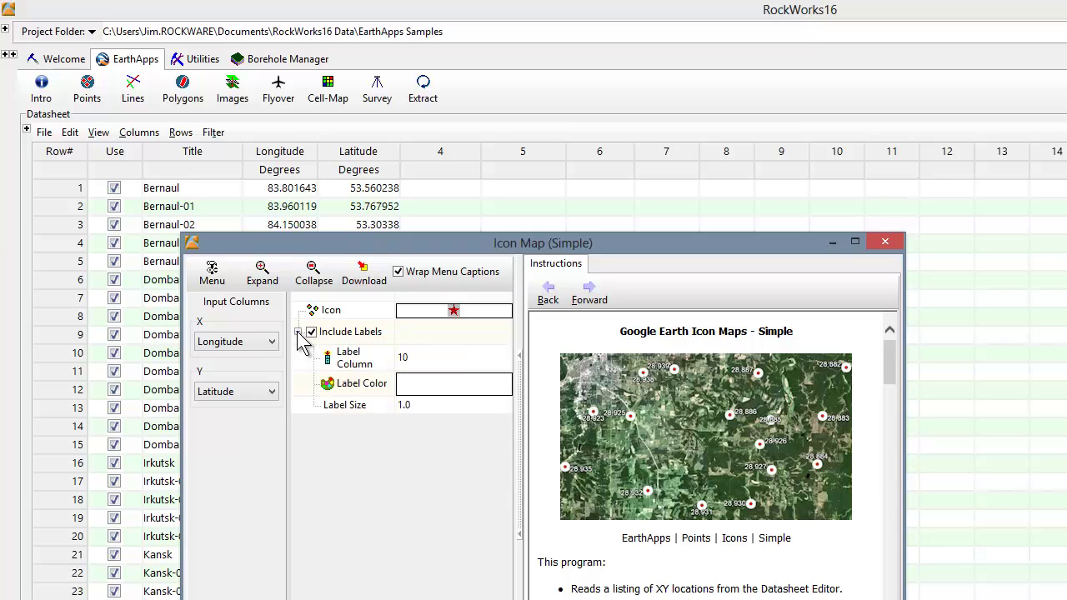
{"action": "left_click", "coordinate": [480, 366]}
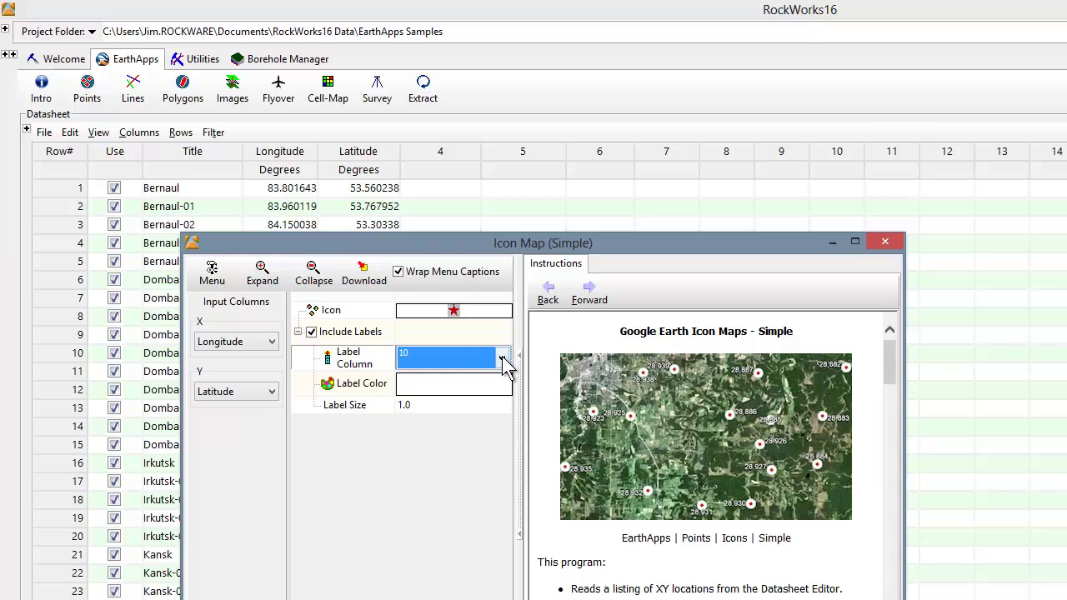
{"action": "left_click", "coordinate": [503, 358]}
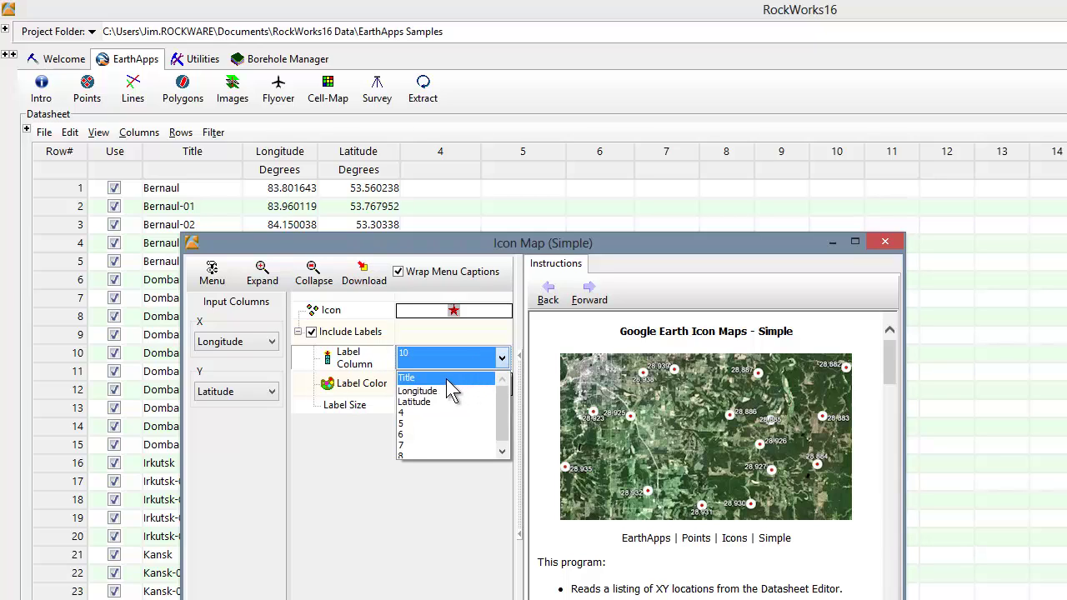
{"action": "left_click", "coordinate": [433, 378]}
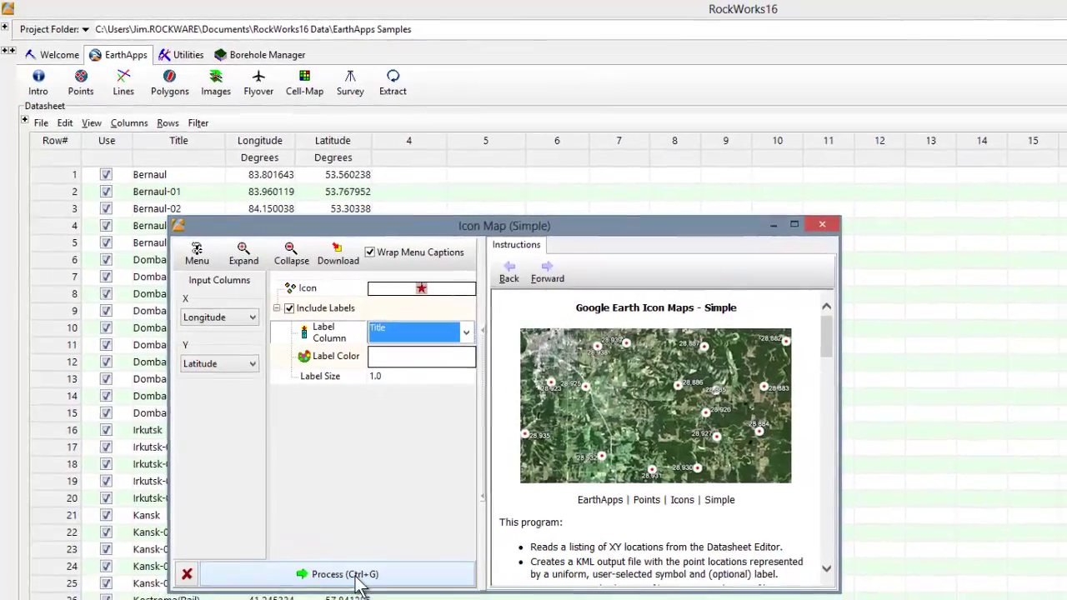
- Process the icon map to generate the labeled KML for Google Earth
{"action": "left_click", "coordinate": [379, 577]}
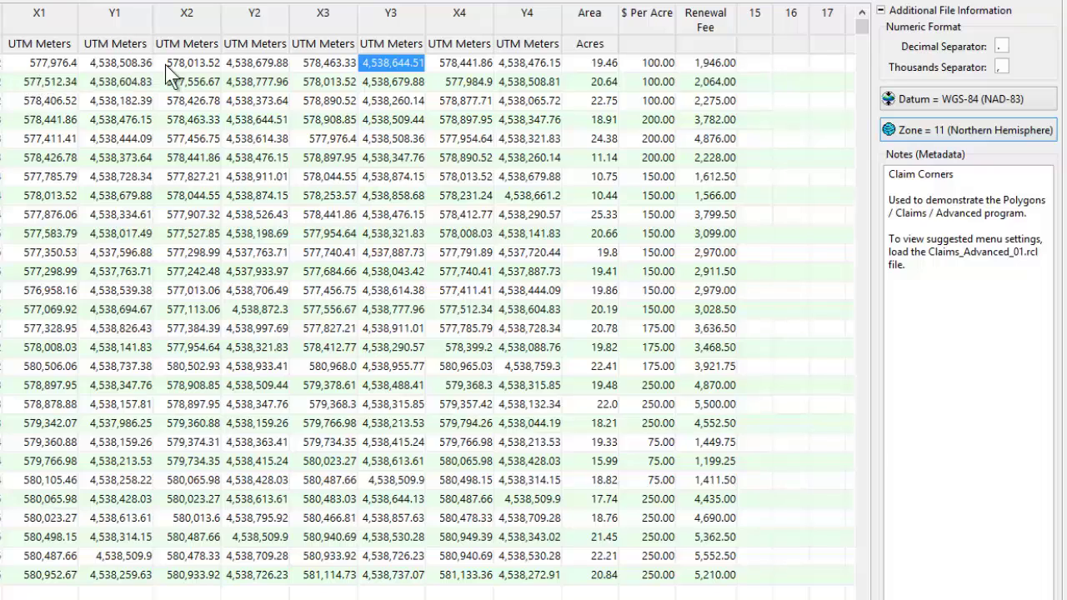
{"action": "double_click", "coordinate": [381, 25]}
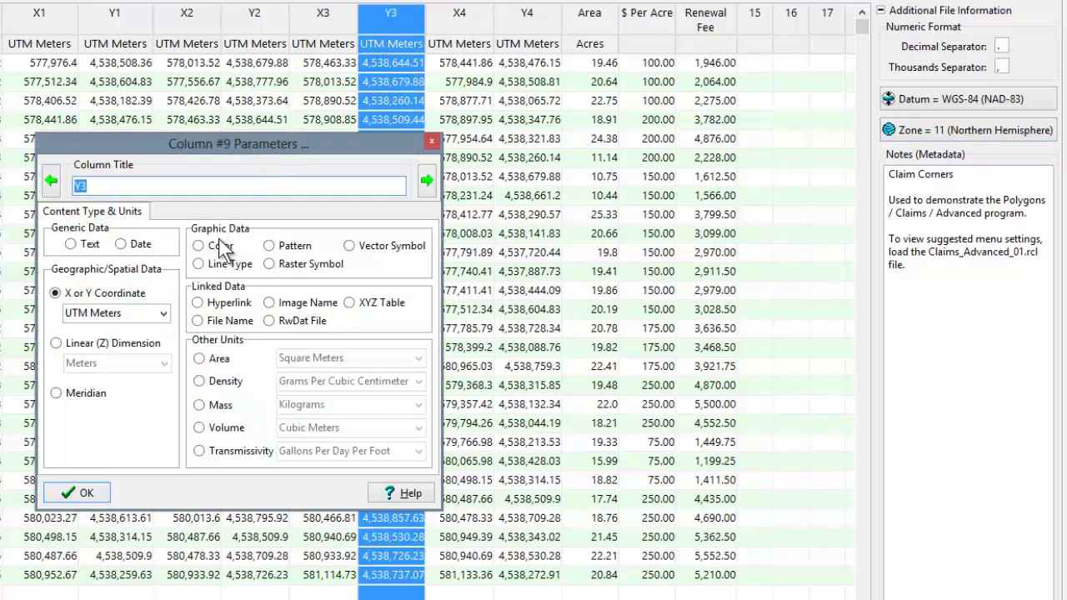
{"action": "left_click", "coordinate": [165, 312]}
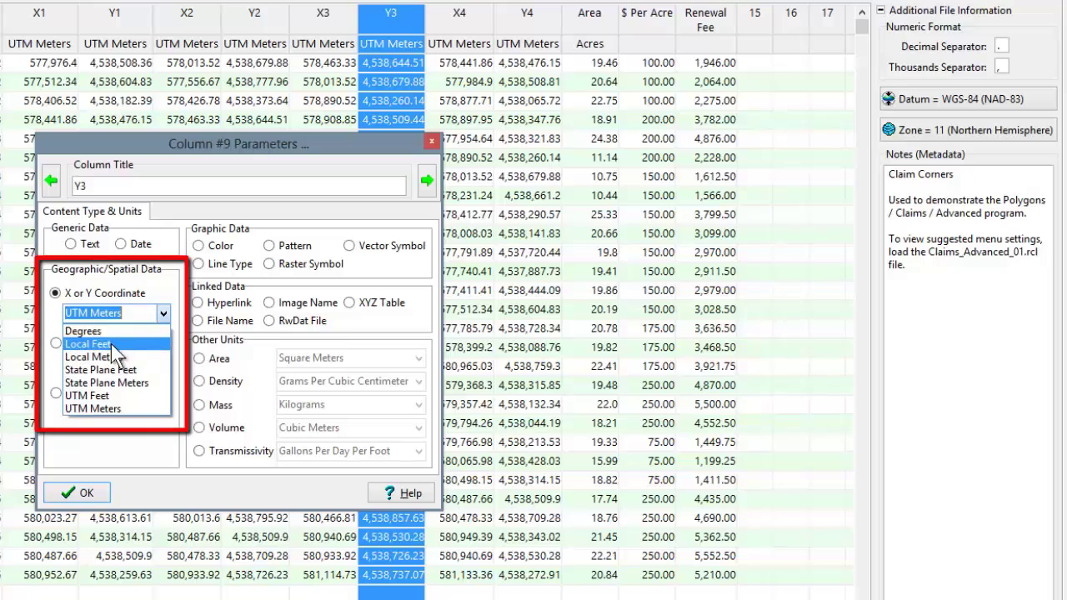
{"action": "left_click", "coordinate": [112, 408]}
{"action": "left_click", "coordinate": [87, 494]}
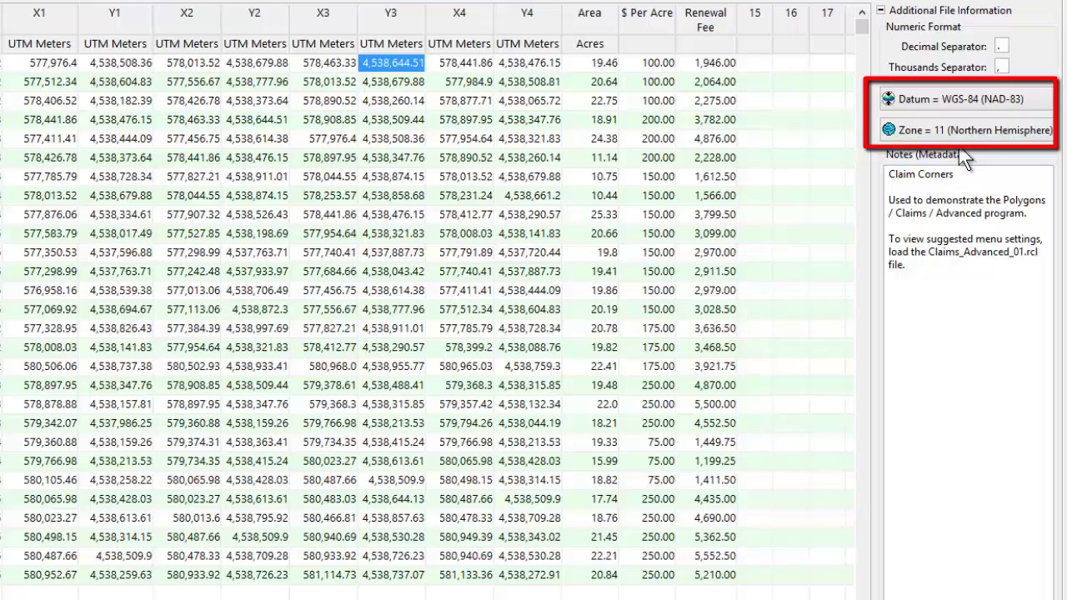
{"action": "left_click", "coordinate": [956, 102]}
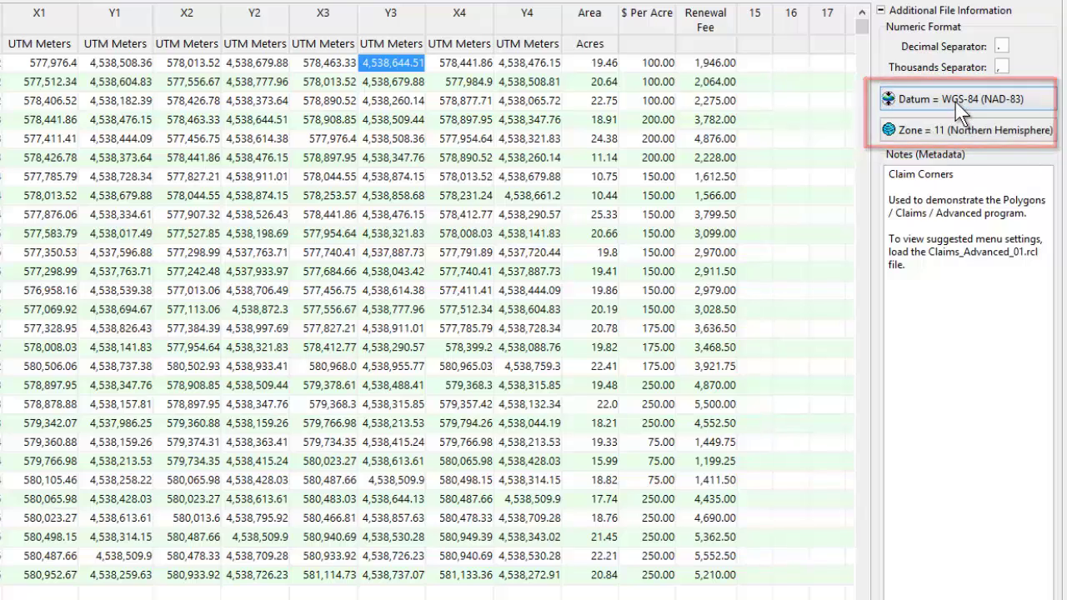
{"action": "left_click", "coordinate": [208, 504]}
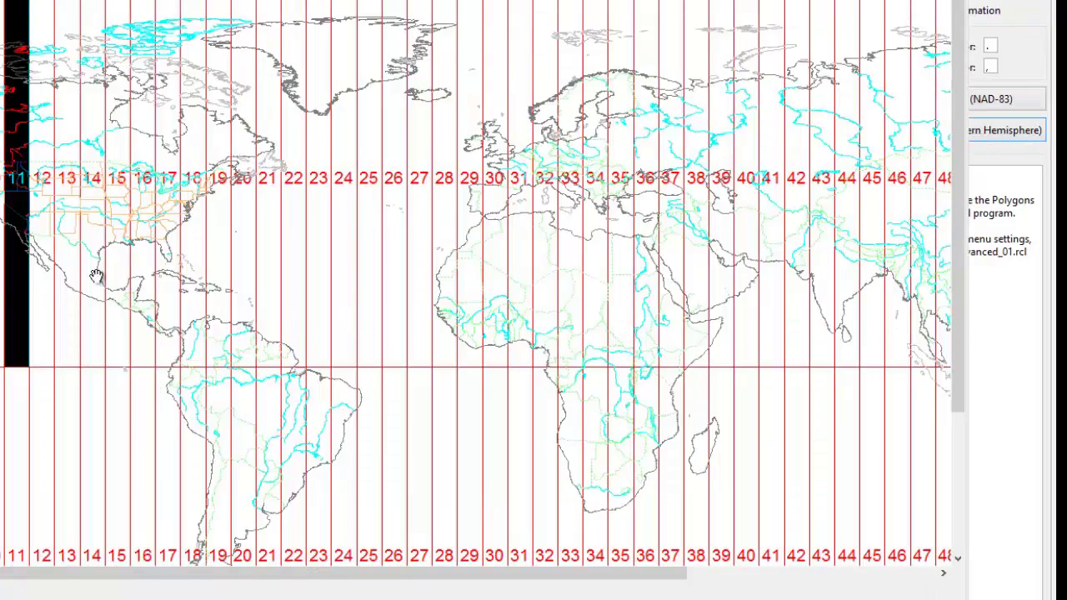
{"action": "left_click", "coordinate": [15, 289]}
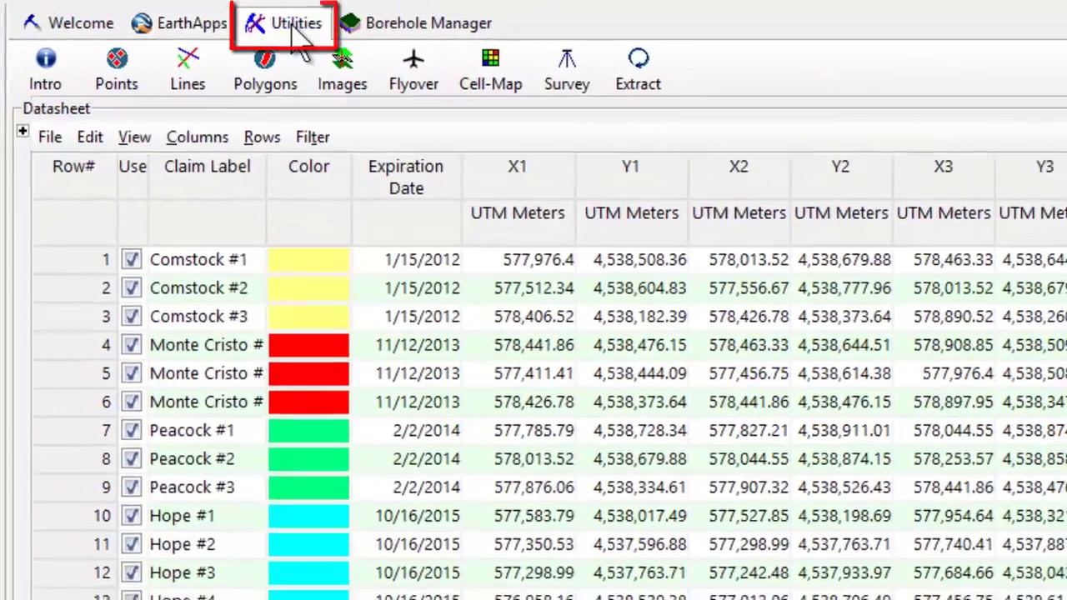
- Switch to the Utilities programs above the claims datasheet
{"action": "left_click", "coordinate": [215, 6]}
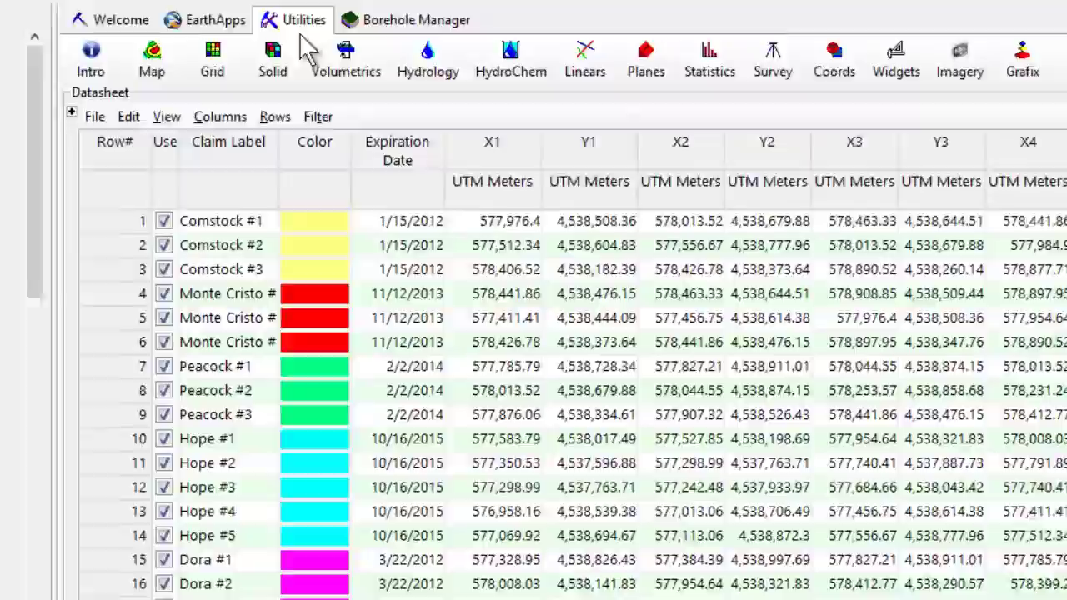